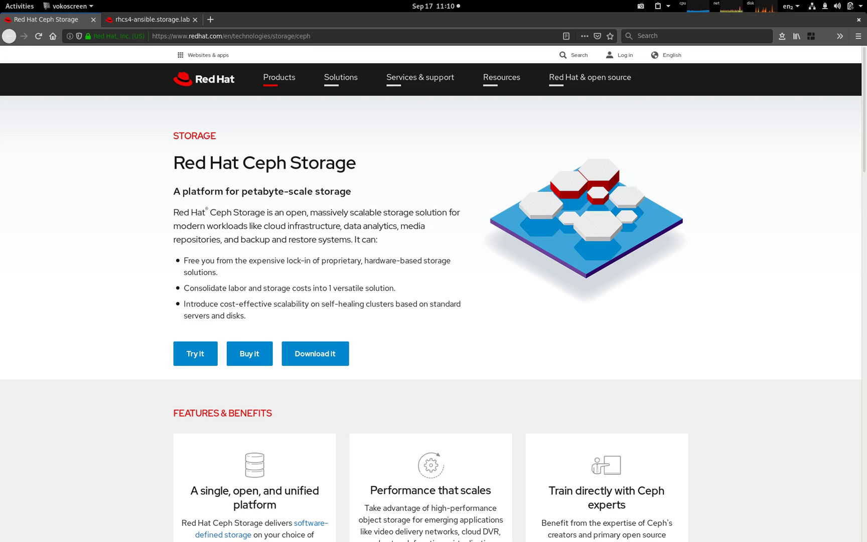
# Bring the terminal forward and highlight rhcs4-1's three spare 1T disks vdb, vdc and vdd.
pyautogui.moveTo(1, 1)
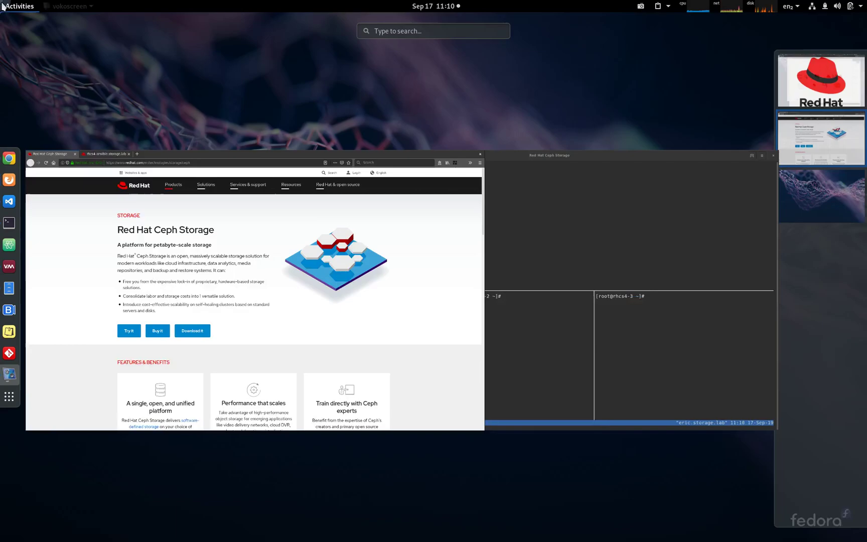
pyautogui.click(496, 320)
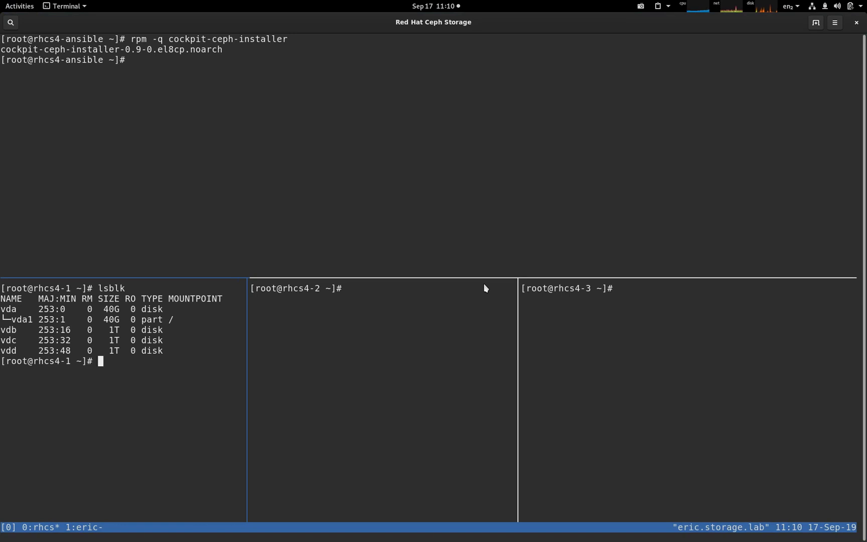
pyautogui.click(139, 65)
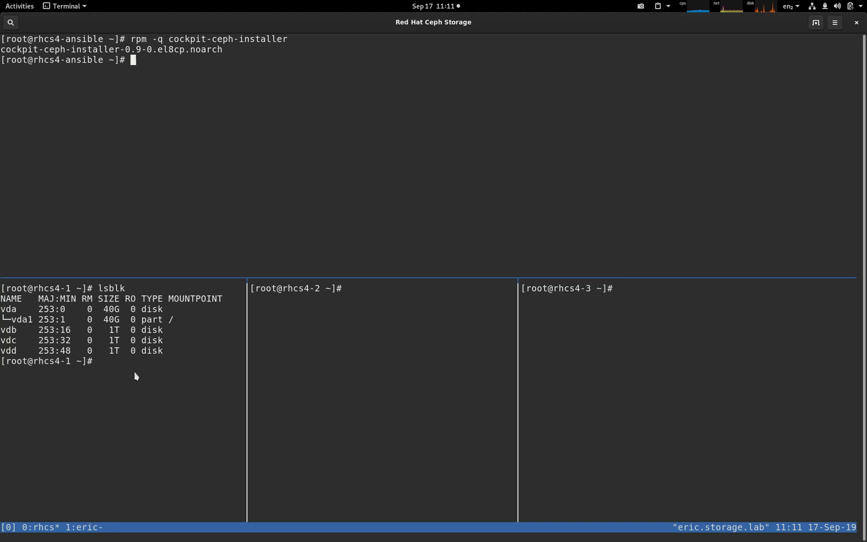
pyautogui.moveTo(166, 357); pyautogui.dragTo(6, 332)
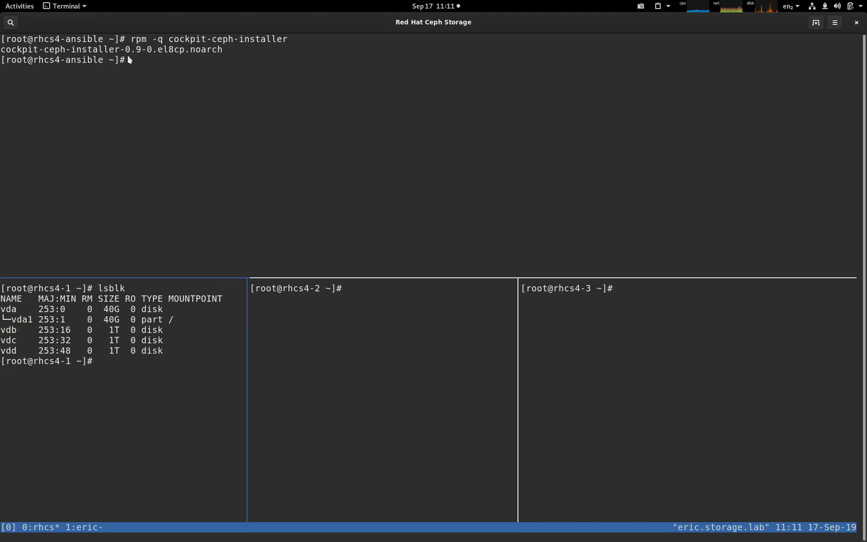
pyautogui.click(152, 60)
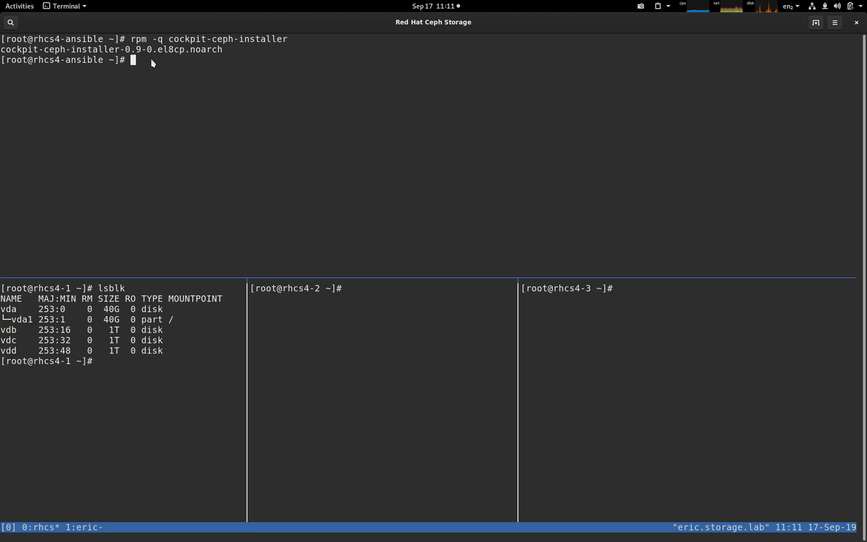
# Run ansible-runner-service.sh -s on rhcs4-ansible to start the runner-service container.
pyautogui.write('ansible-runner-ser')
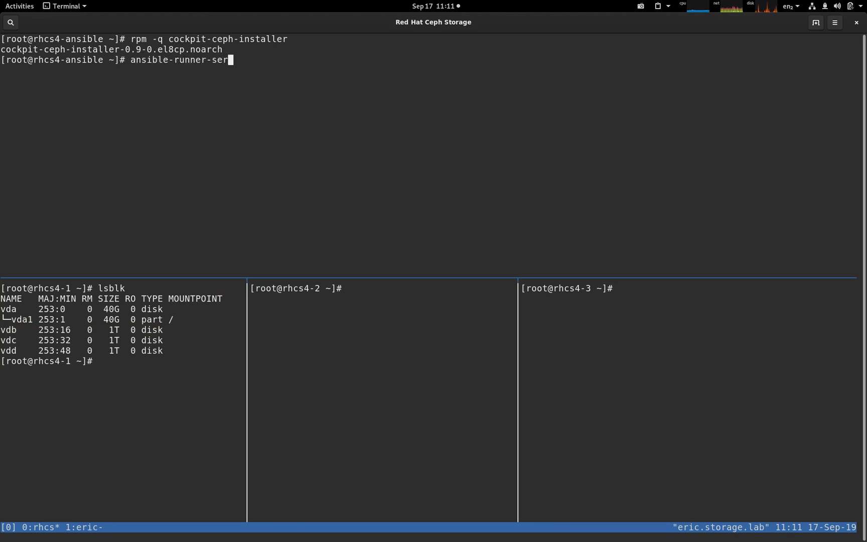
pyautogui.press('Tab')
pyautogui.write('-s')
pyautogui.press('Return')
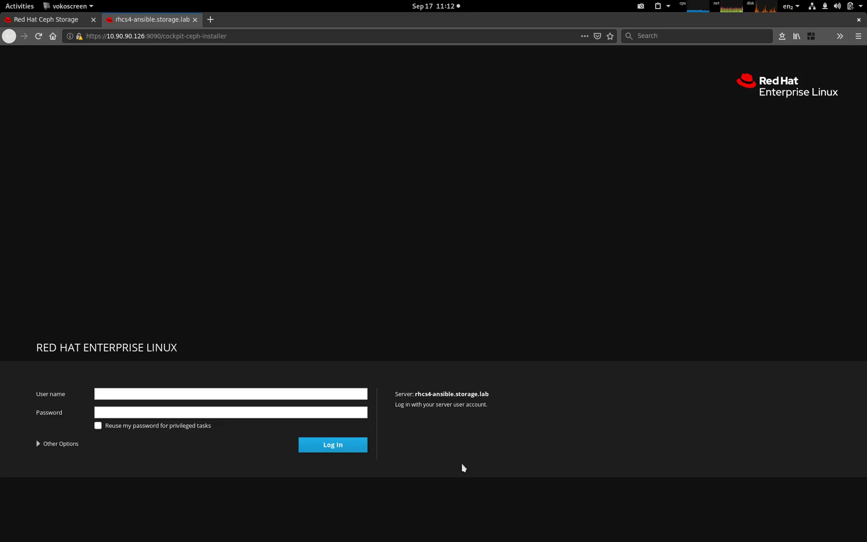
# Log into Cockpit on rhcs4-ansible with the administrator user name and password.
pyautogui.click(136, 390)
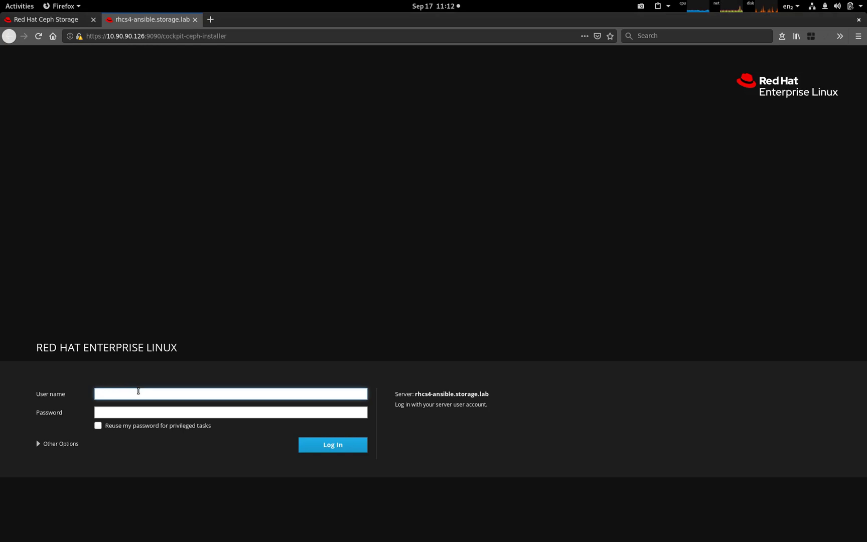
pyautogui.write('root')
pyautogui.press('Tab')
pyautogui.write('redhat')
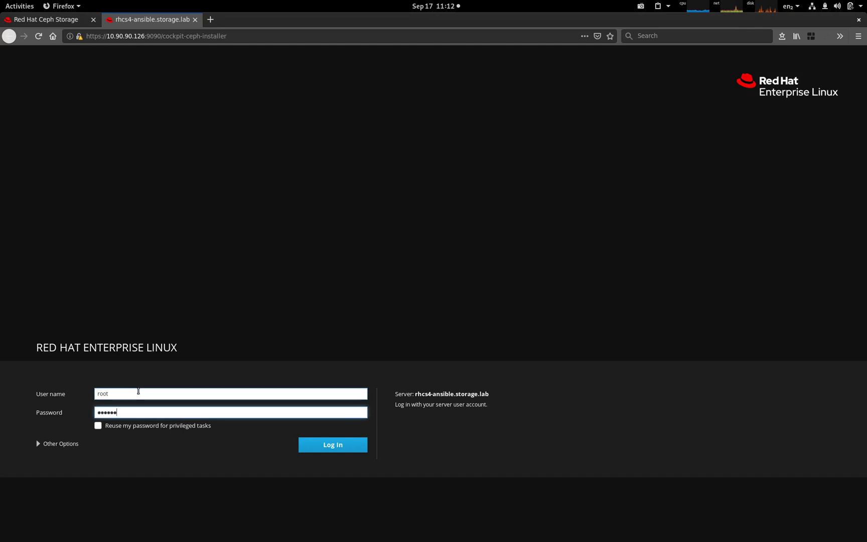
pyautogui.press('Return')
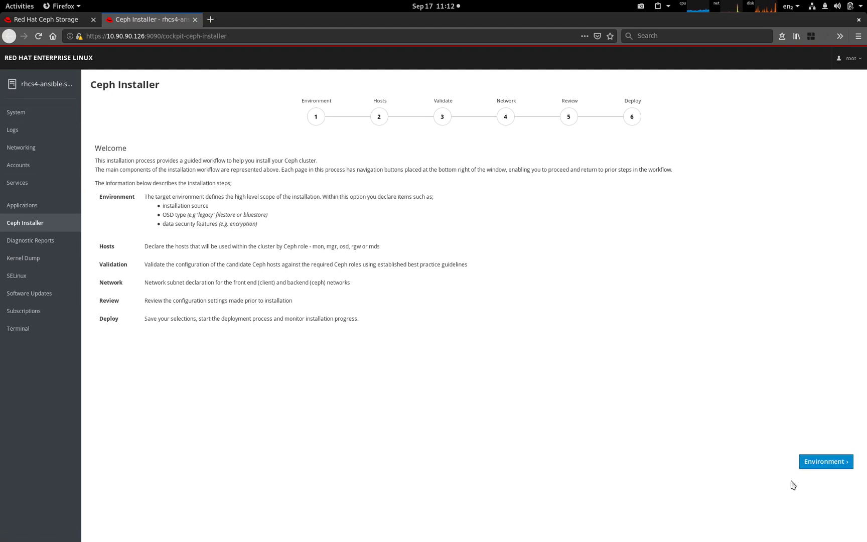
# Start the wizard and set the installation source to ISO and cluster type to Development/POC.
pyautogui.click(824, 467)
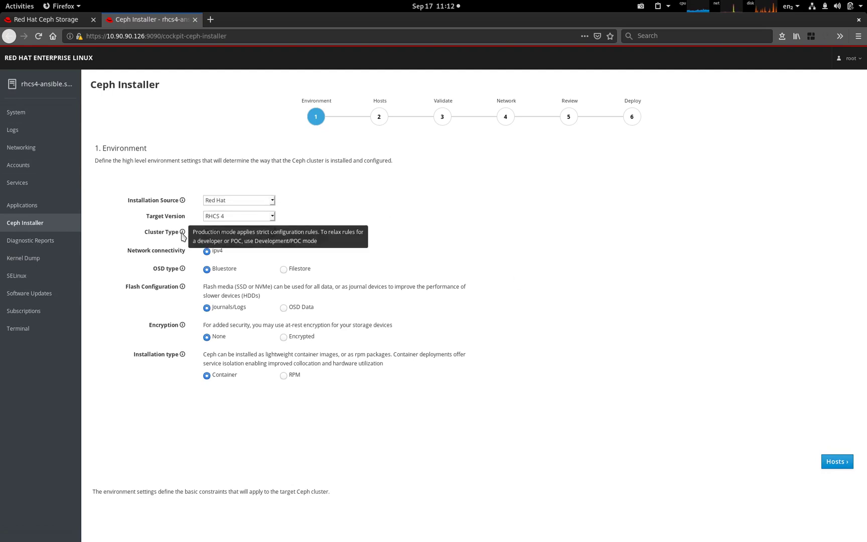
pyautogui.moveTo(184, 270)
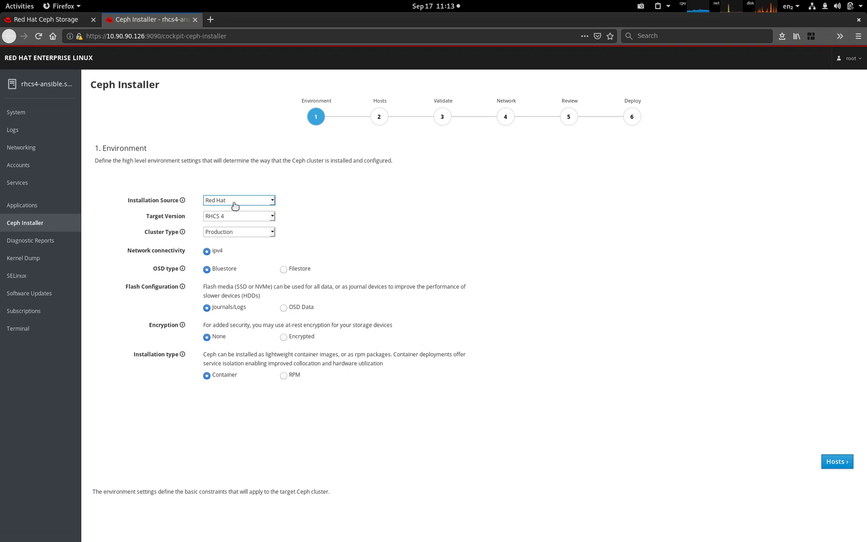
pyautogui.click(235, 206)
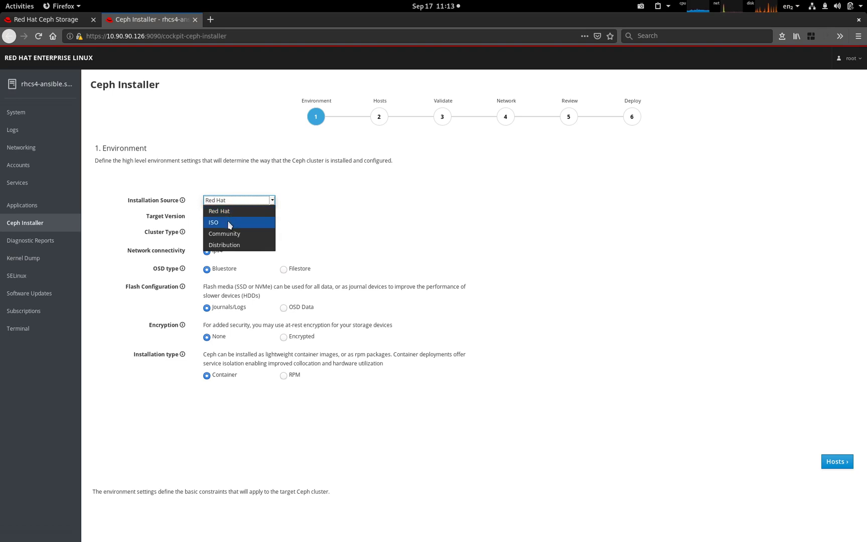
pyautogui.click(229, 224)
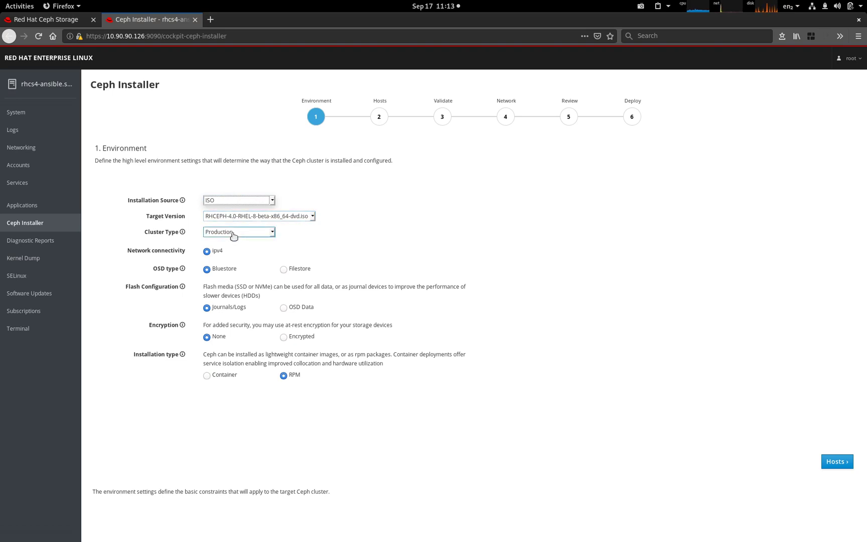
pyautogui.click(234, 233)
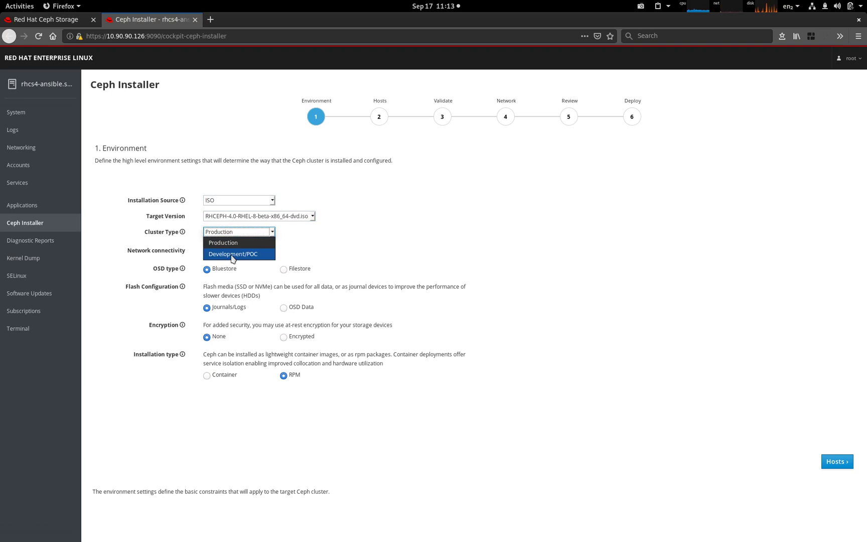
pyautogui.click(232, 254)
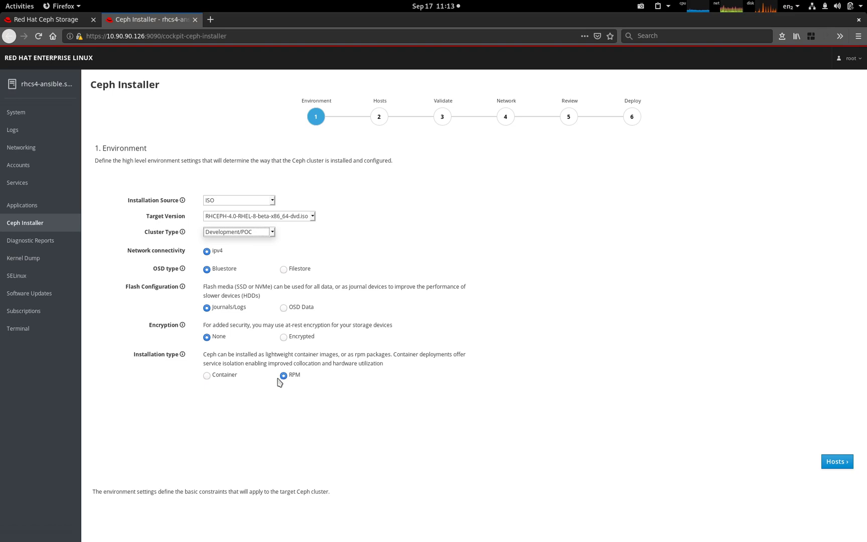
# Add hosts rhcs4-[1-3] with the mon and osd roles.
pyautogui.click(834, 462)
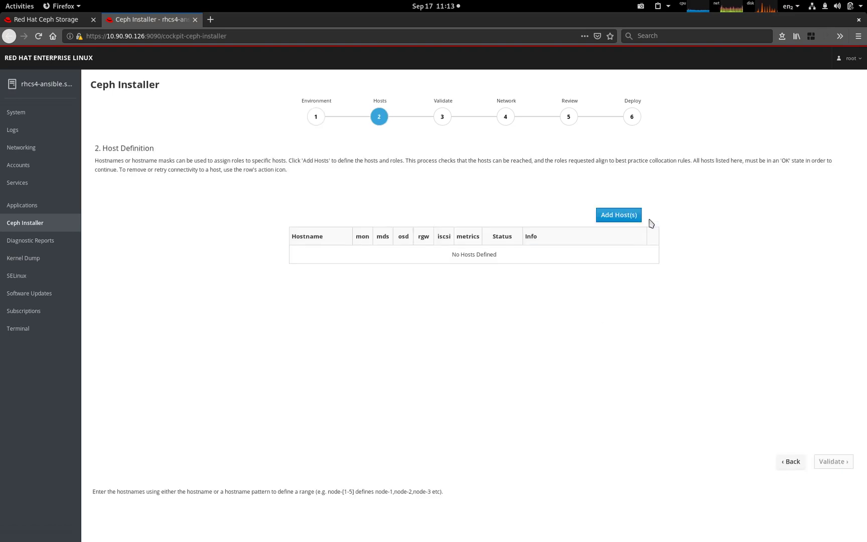
pyautogui.click(619, 216)
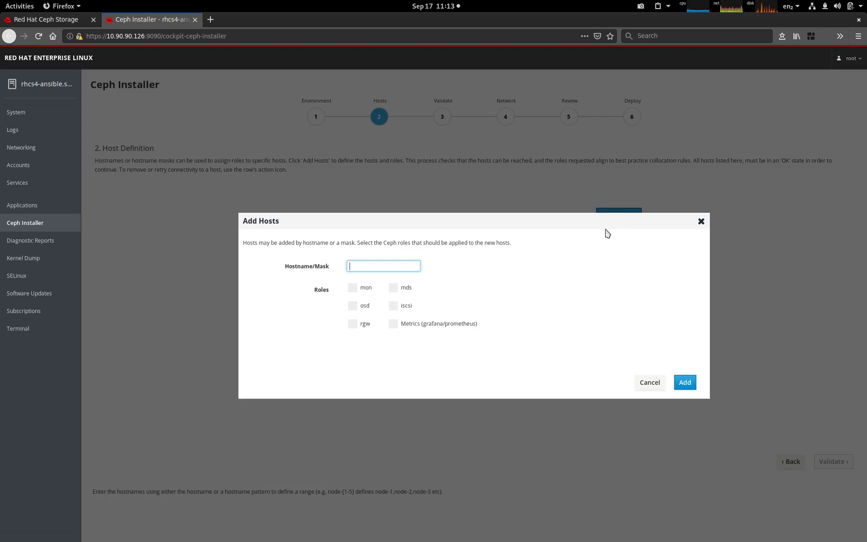
pyautogui.write('rhcs4-[1-3]')
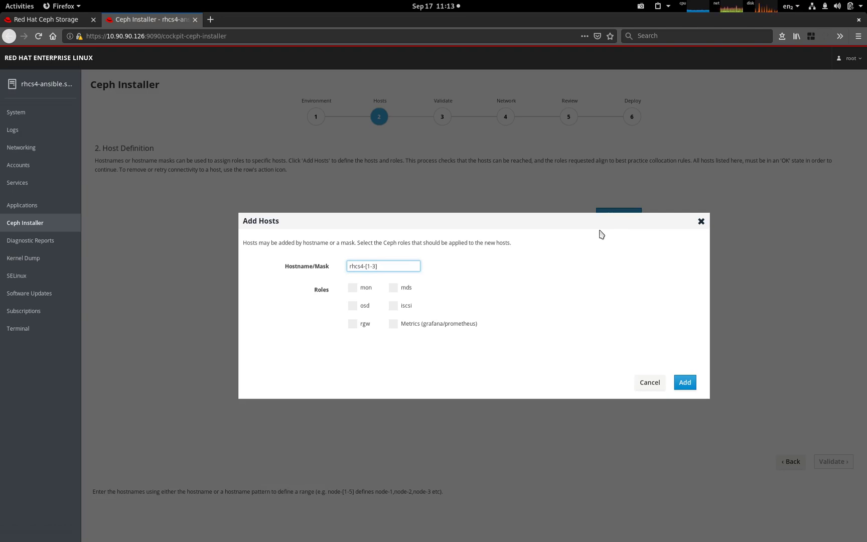
pyautogui.click(354, 291)
pyautogui.click(354, 308)
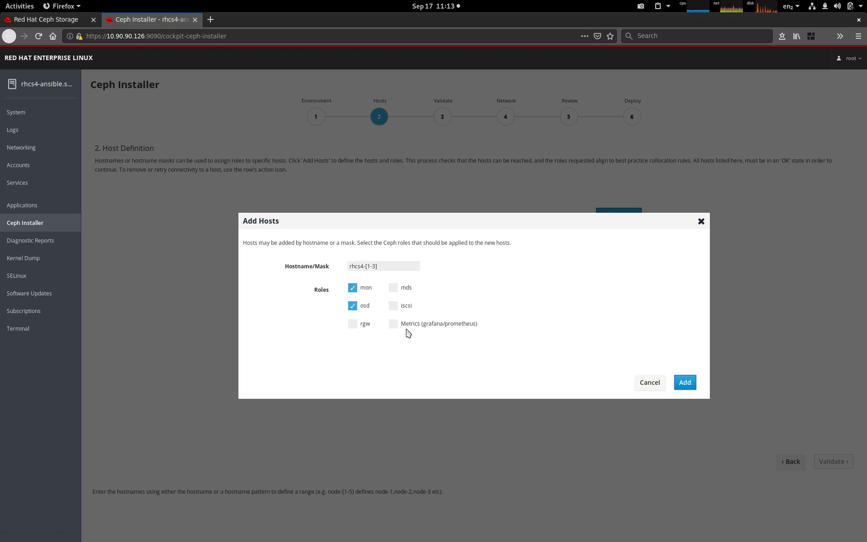
pyautogui.click(684, 382)
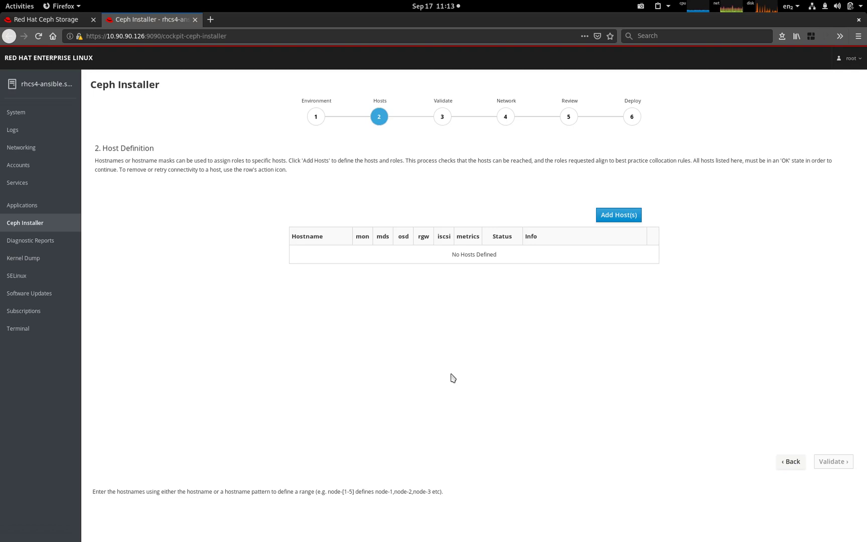
# Add rhcs4-ansible as the metrics host, give rhcs4-3 the rgw role and rhcs4-2 the mds role.
pyautogui.click(620, 215)
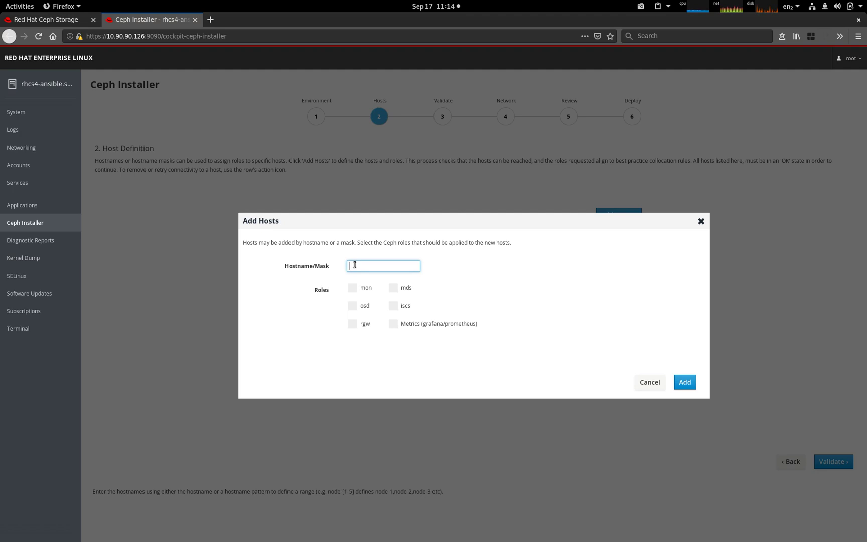
pyautogui.write('rhcs4-ansible')
pyautogui.click(393, 325)
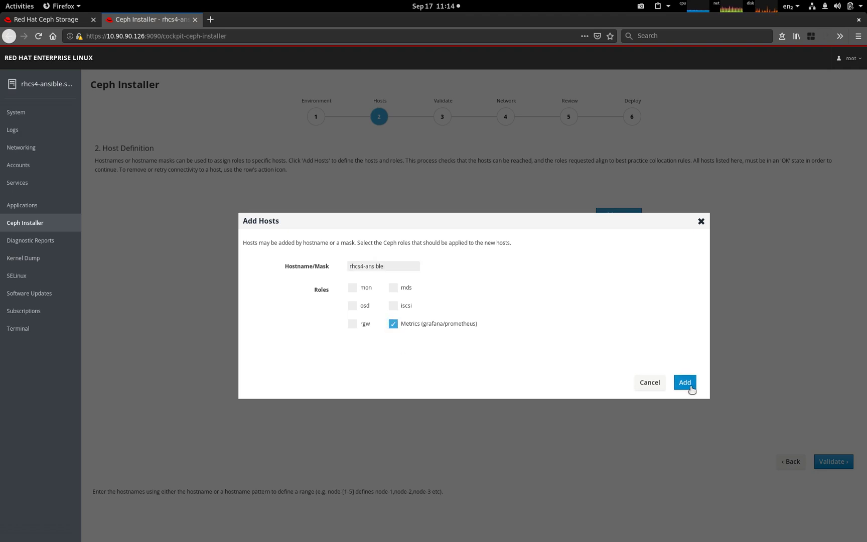
pyautogui.click(686, 382)
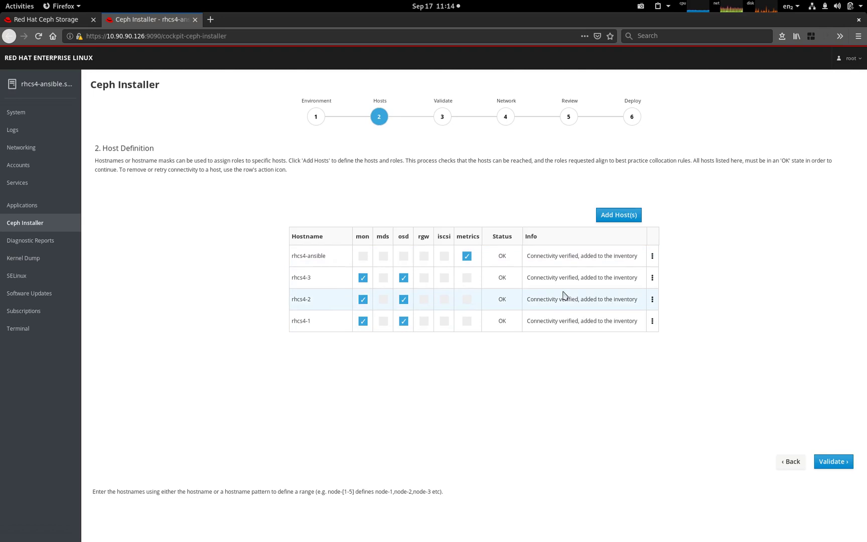
pyautogui.click(423, 279)
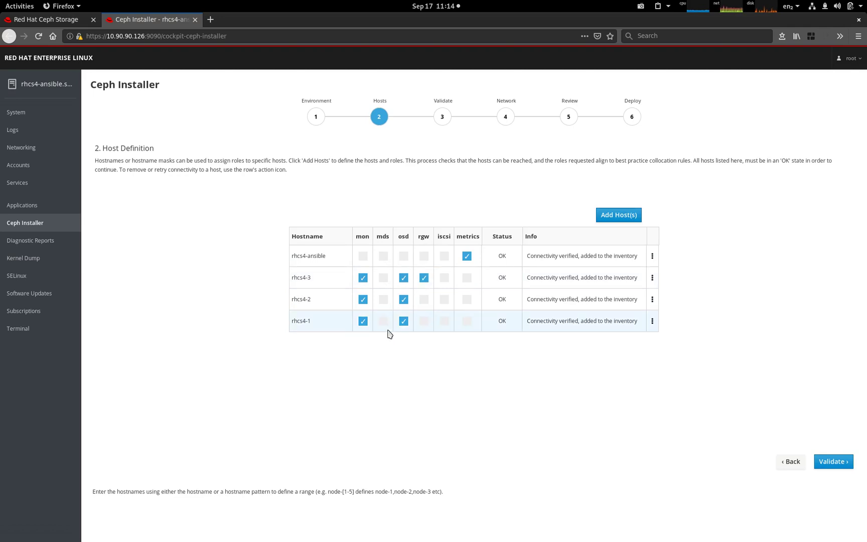
pyautogui.click(383, 300)
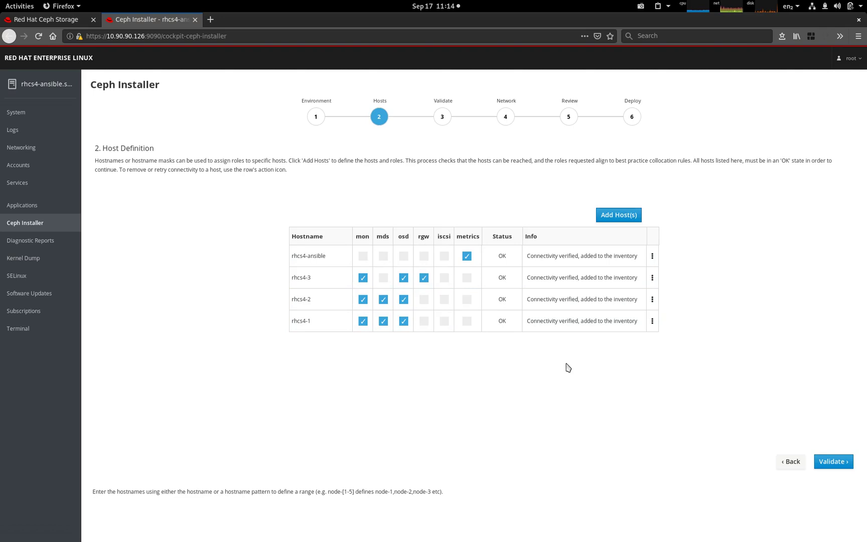
# Move to the Validate step and probe the three hosts until 3/3 probes complete.
pyautogui.click(844, 463)
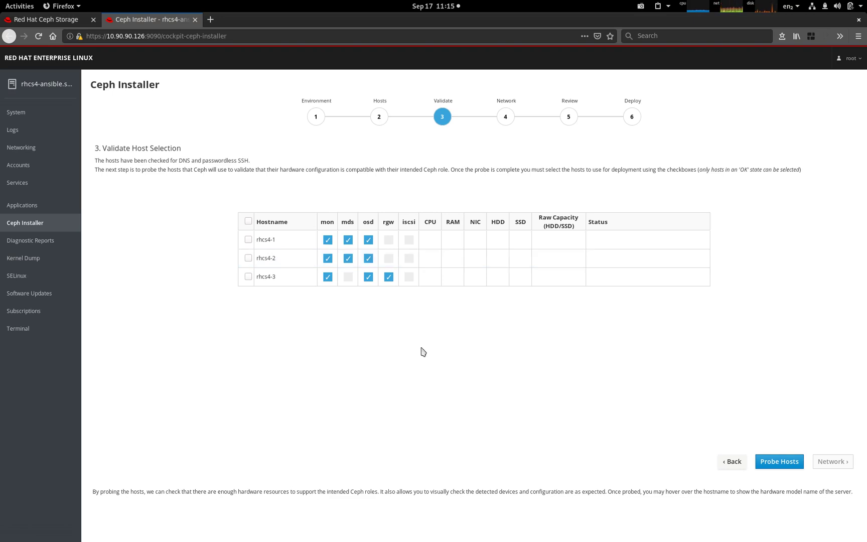
pyautogui.click(794, 465)
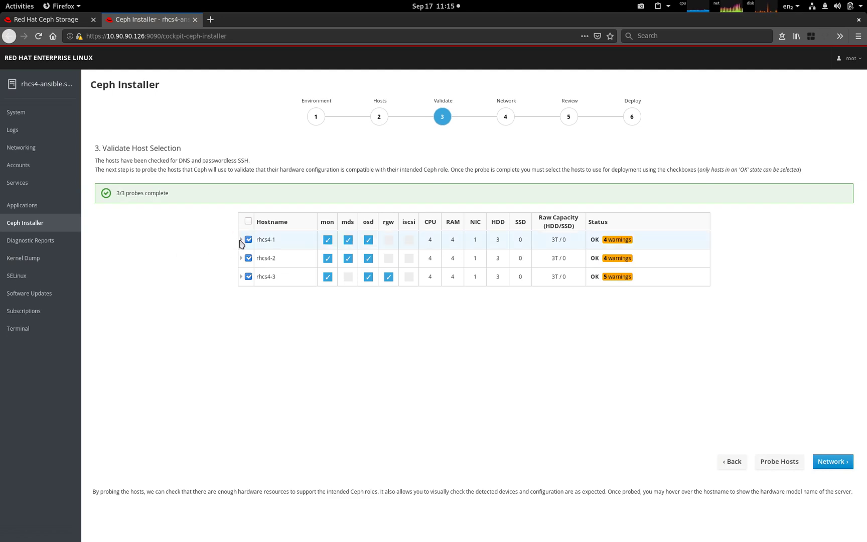
# Read rhcs4-1's probe warnings, then continue to the Network step with 10.90.90.0/24 networks.
pyautogui.click(241, 240)
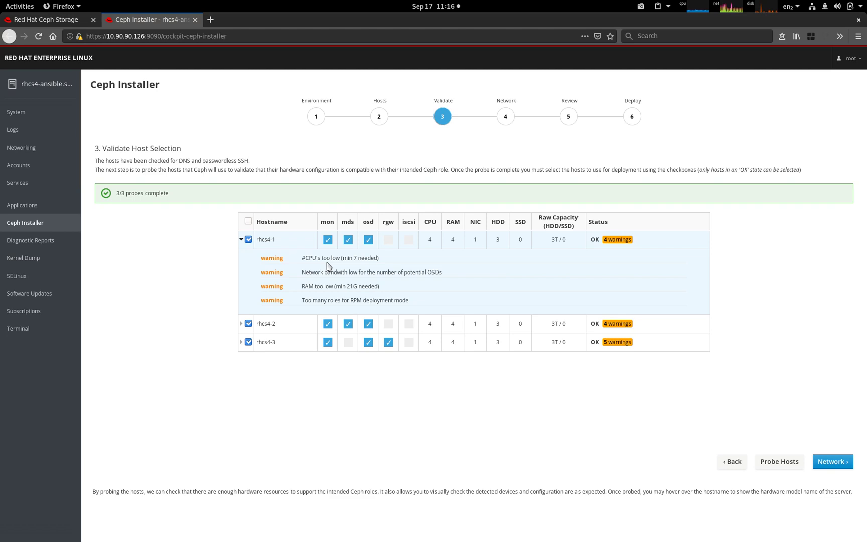
pyautogui.click(241, 240)
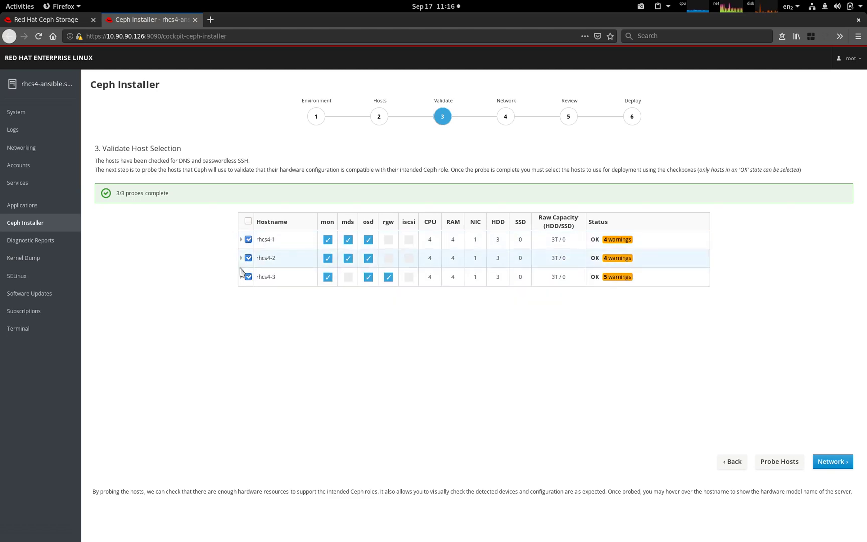
pyautogui.click(832, 463)
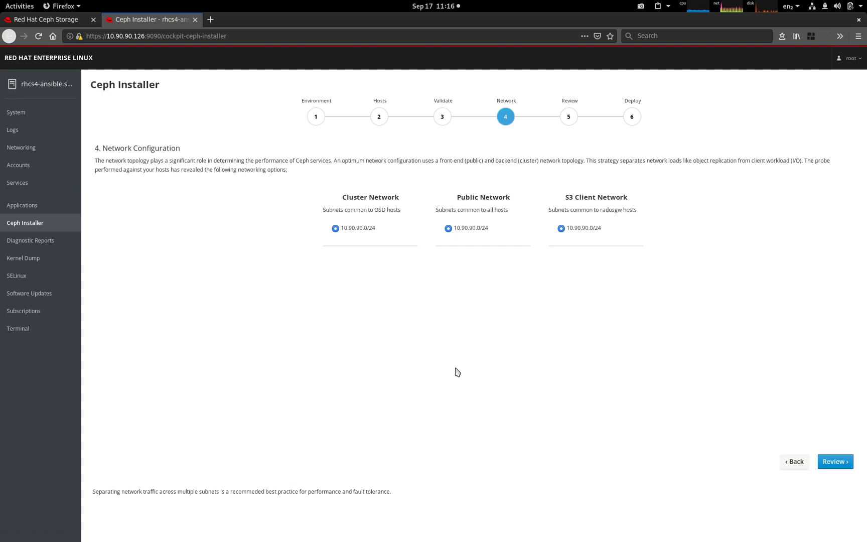
# Advance to the Review step summarizing 4 hosts, 9 OSD devices and 13 warnings.
pyautogui.click(846, 467)
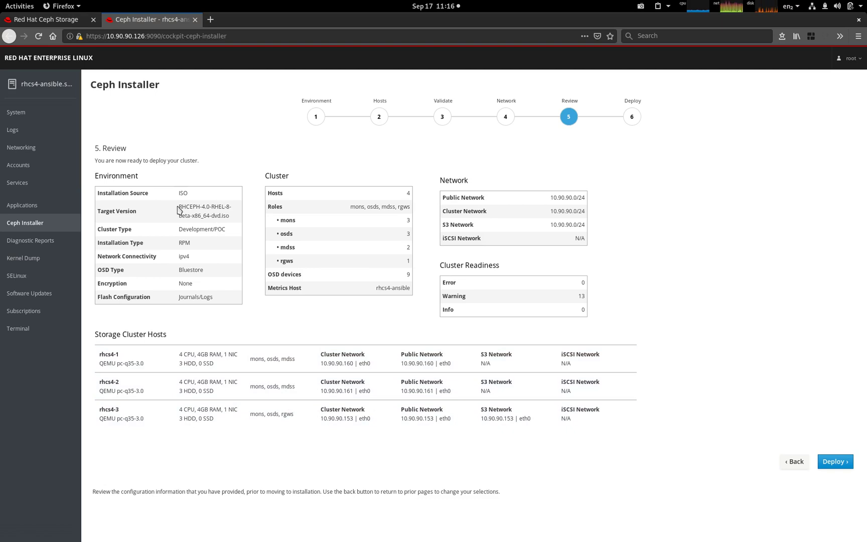
# Highlight the Target Version ISO name and the 13-warning count, then advance to Deploy.
pyautogui.moveTo(179, 206); pyautogui.dragTo(228, 217)
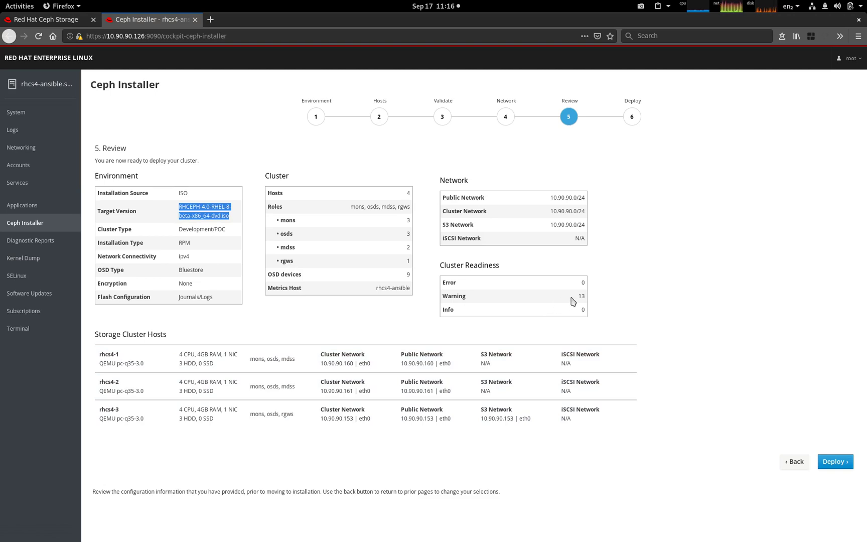
pyautogui.moveTo(573, 300); pyautogui.dragTo(588, 301)
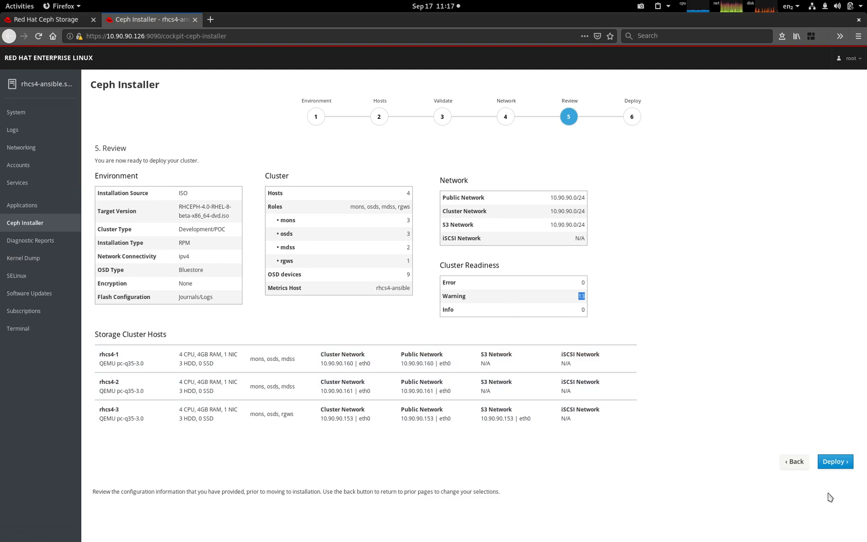
pyautogui.click(829, 465)
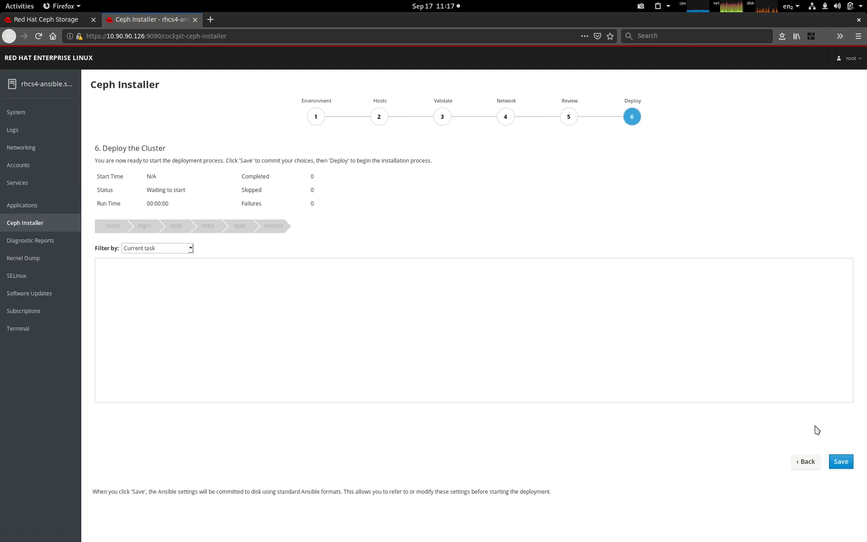
# Save the Ansible settings and deploy, finishing successfully with 1410 tasks completed and 0 failures.
pyautogui.click(834, 462)
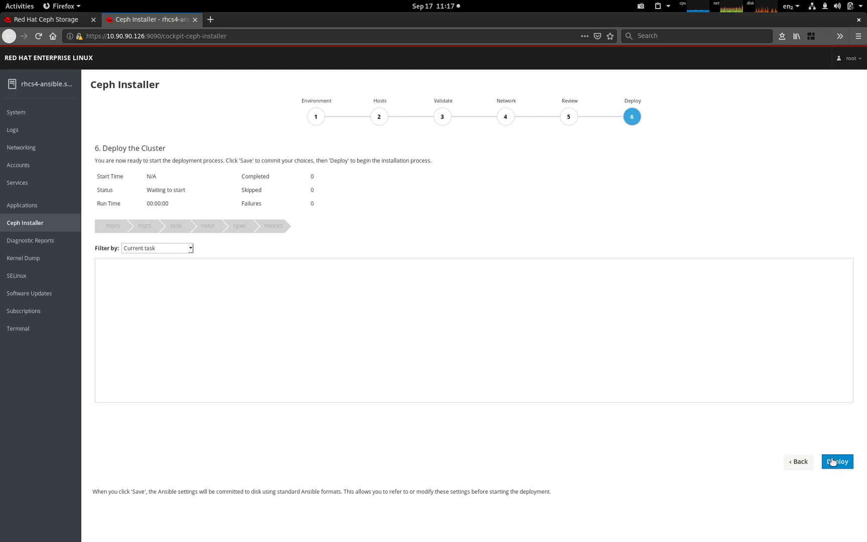
pyautogui.click(833, 462)
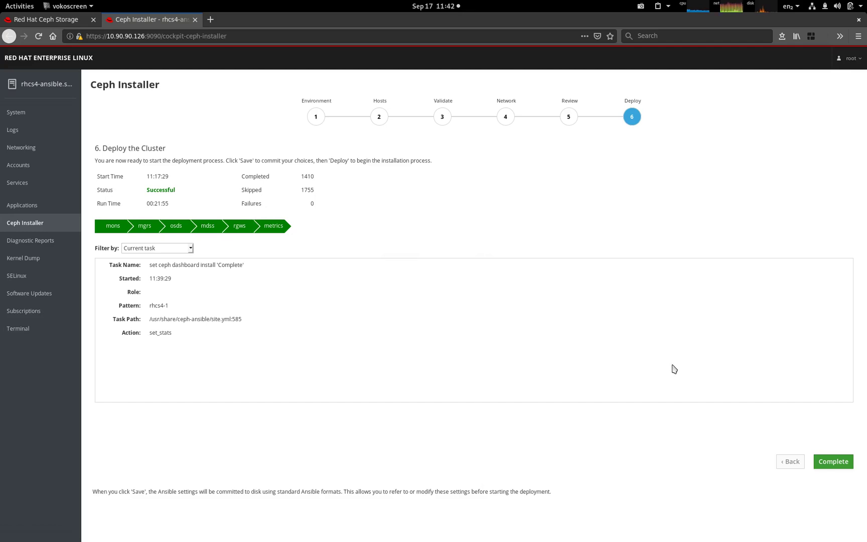
# Complete the wizard and scroll the Ceph Cluster Status output to find the dashboard address.
pyautogui.click(824, 466)
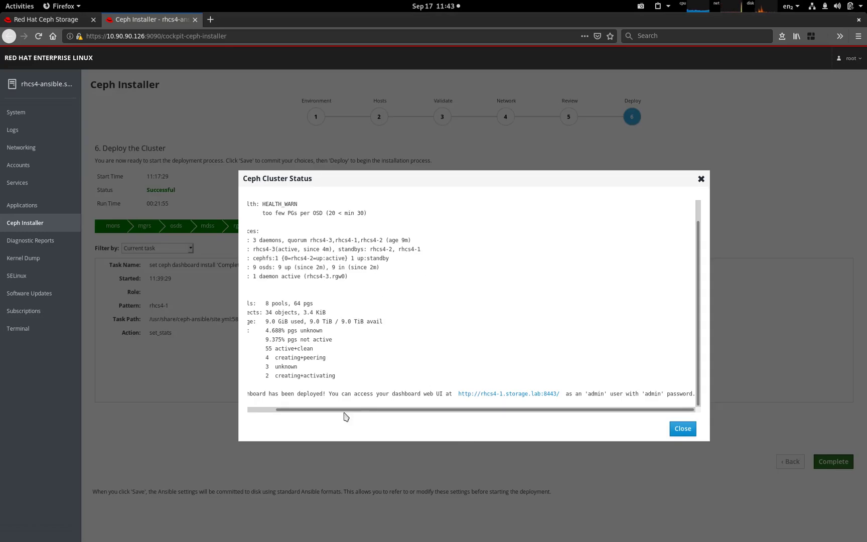
pyautogui.moveTo(346, 416); pyautogui.dragTo(317, 411)
pyautogui.scroll(1, 301, 301)
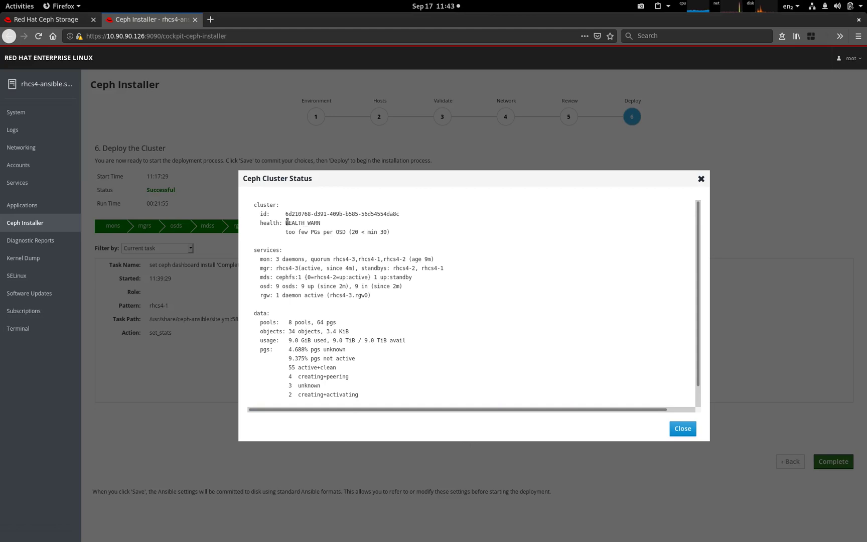
pyautogui.scroll(-1, 314, 248)
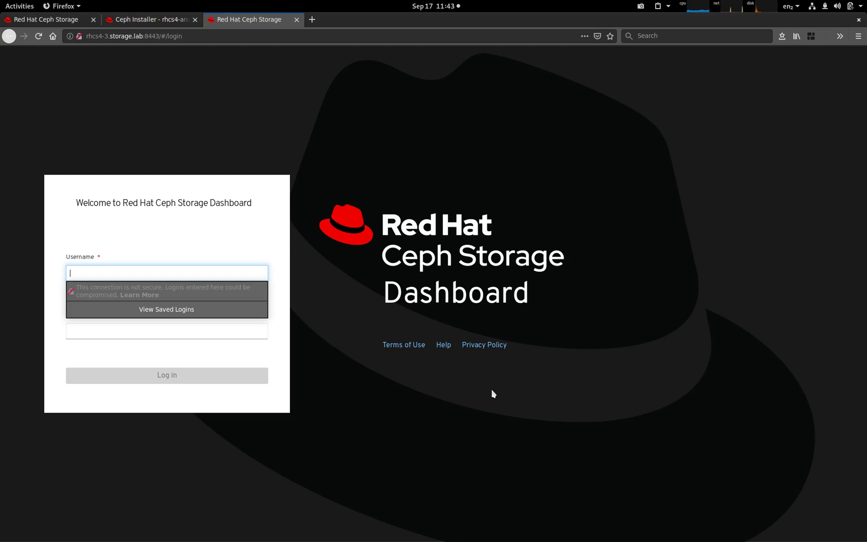
# Log in to the dashboard as admin with the account password, and decline Firefox's save-login prompt.
pyautogui.write('admin')
pyautogui.press('Tab')
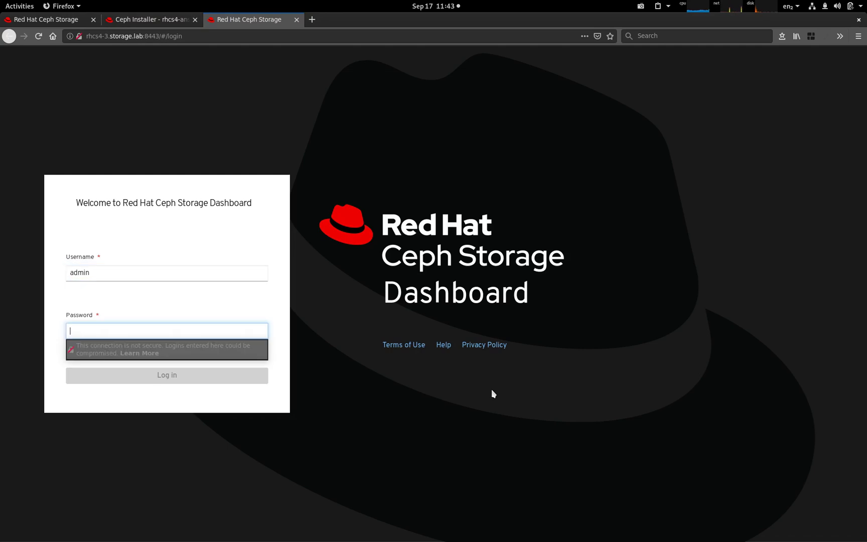
pyautogui.write('redha')
pyautogui.press('Return')
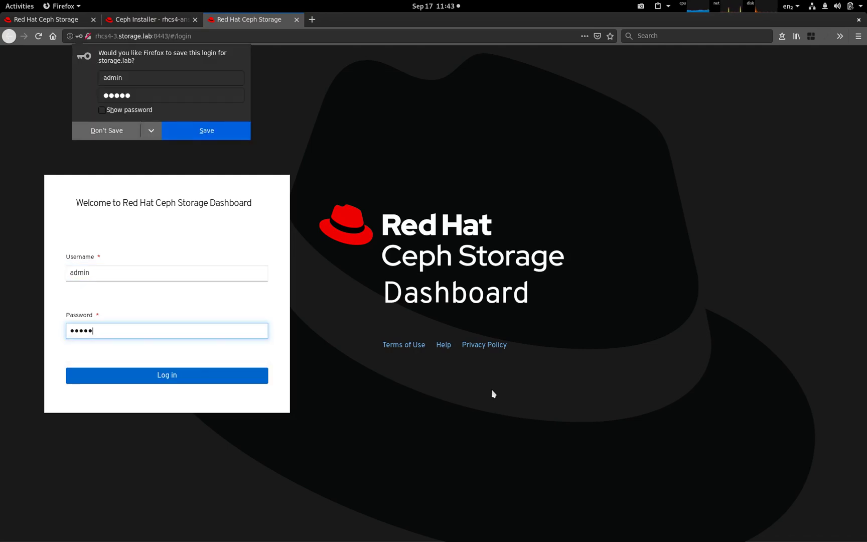
pyautogui.click(97, 131)
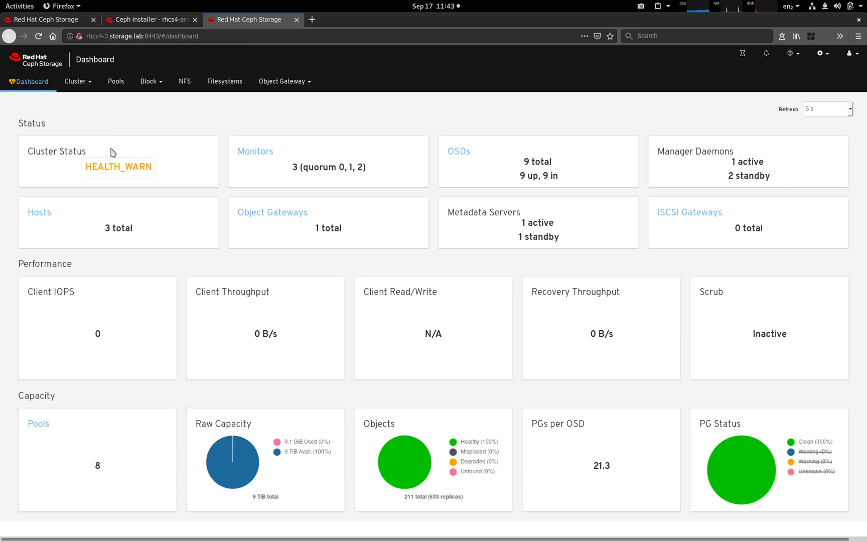